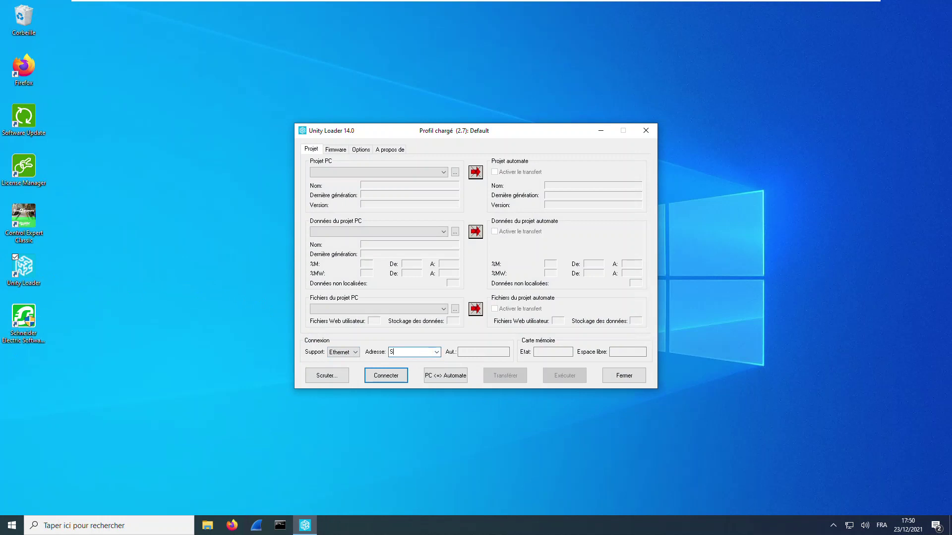
# Connect to the PLC with USB as the communication medium and dismiss the firmware compatibility warning.
pyautogui.click(347, 352)
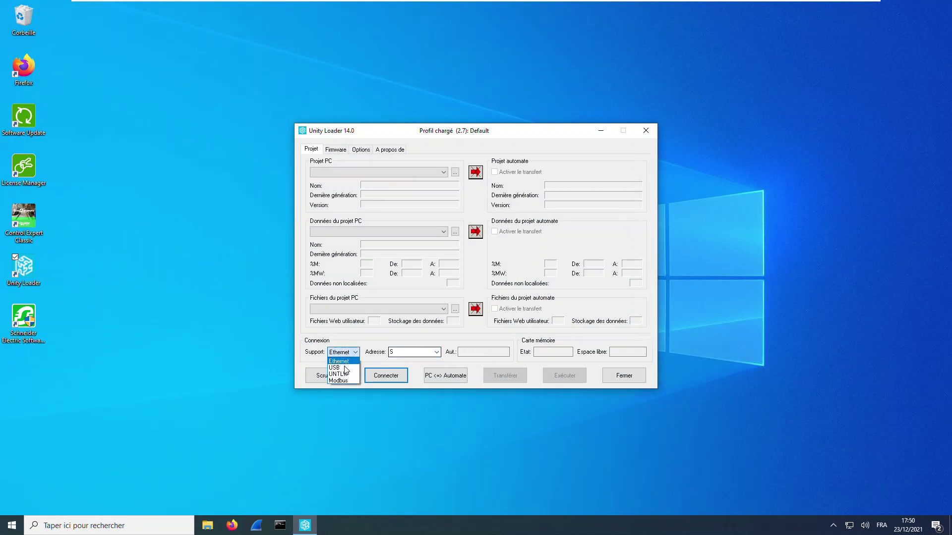
pyautogui.click(349, 369)
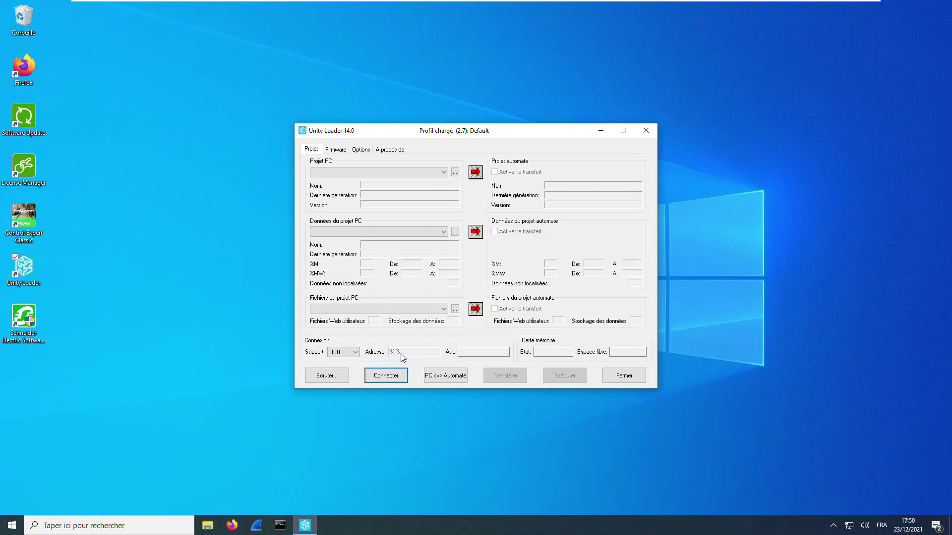
pyautogui.click(383, 377)
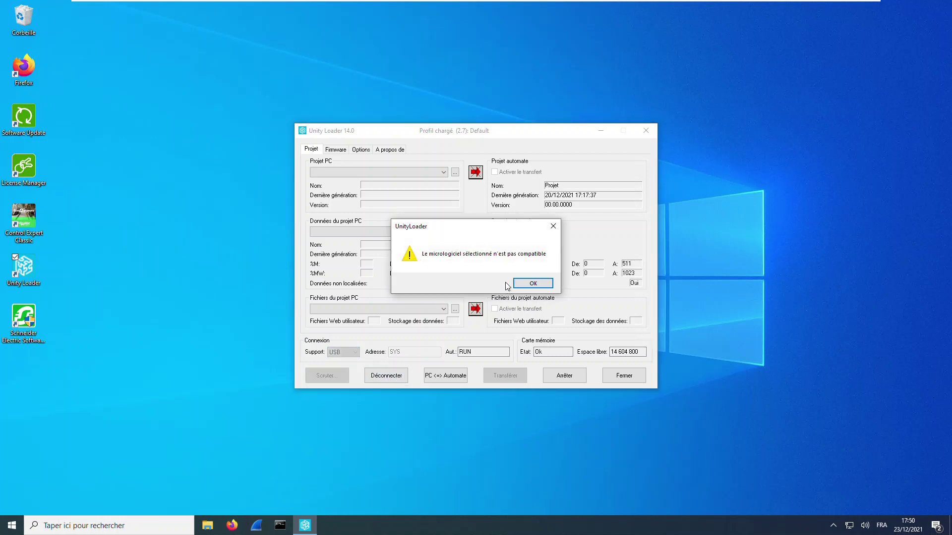
pyautogui.moveTo(490, 226); pyautogui.dragTo(401, 288)
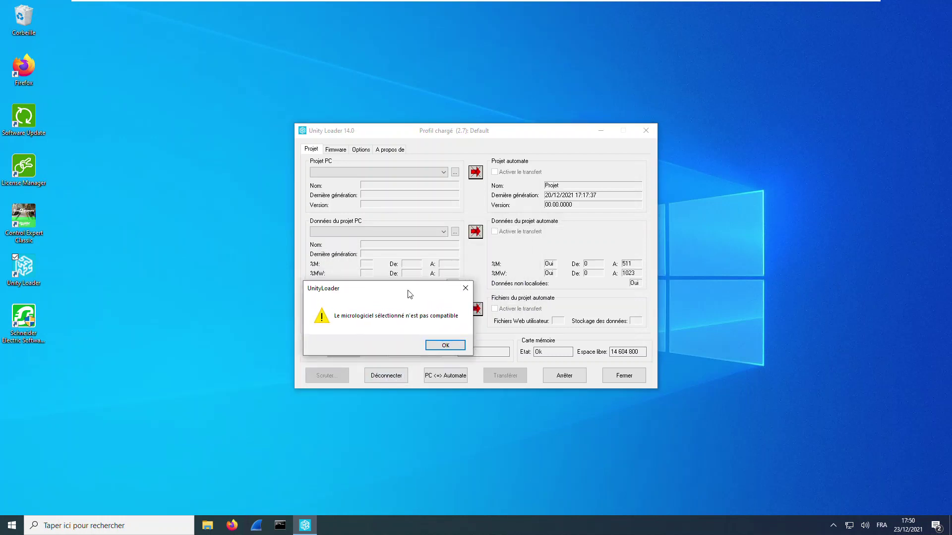
pyautogui.click(450, 344)
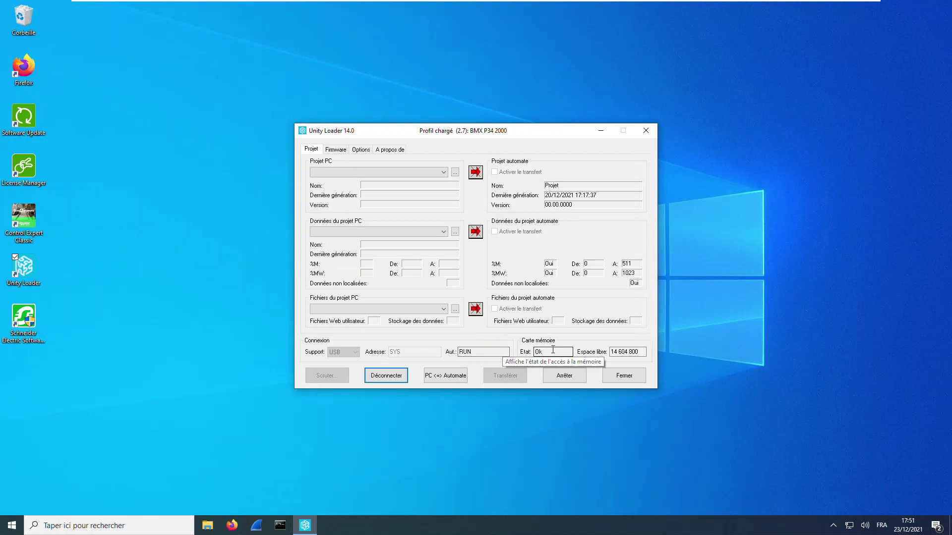
# Examine the PLC's installed firmware versions for the BMX P34 2000 processor and the BMXCPU-WEB_B website.
pyautogui.click(335, 150)
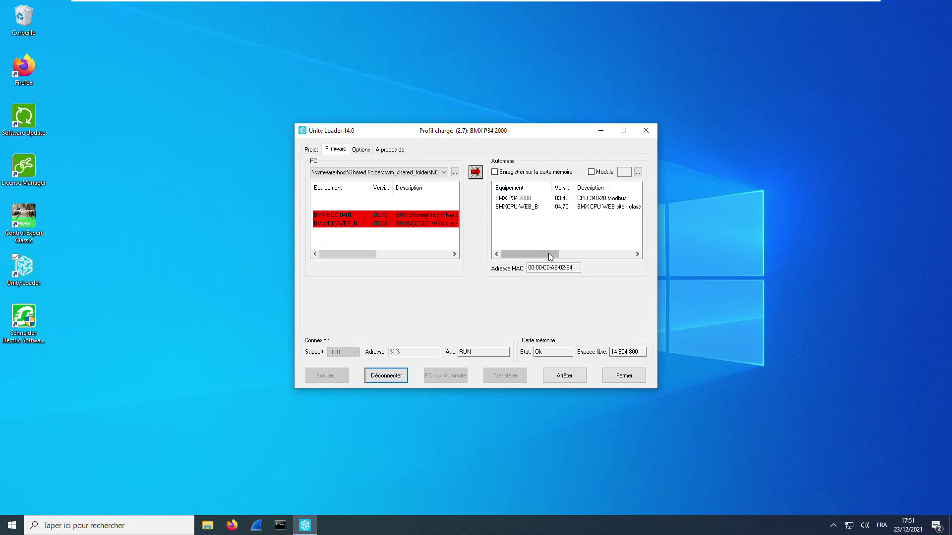
pyautogui.moveTo(531, 253)
pyautogui.mouseDown()
pyautogui.moveTo(548, 254)
pyautogui.moveTo(519, 252)
pyautogui.mouseUp()
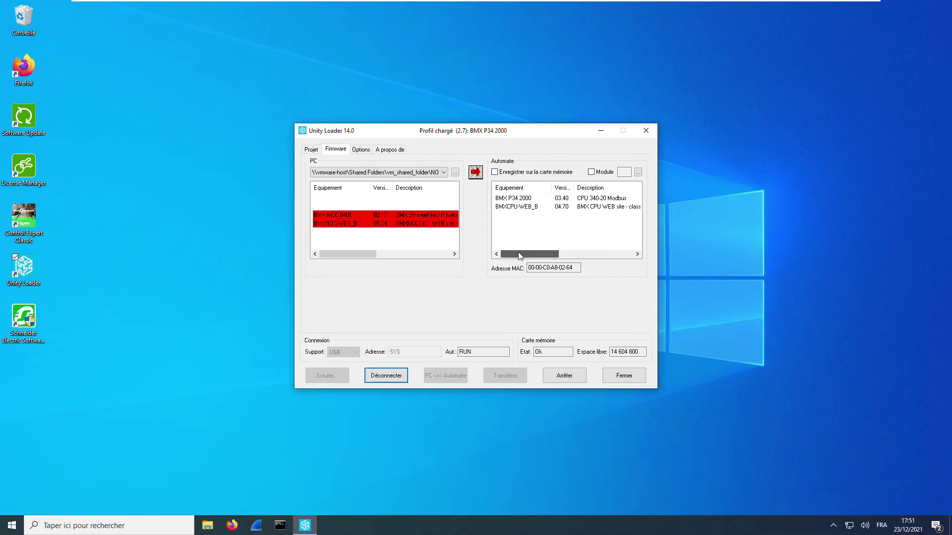
pyautogui.click(569, 200)
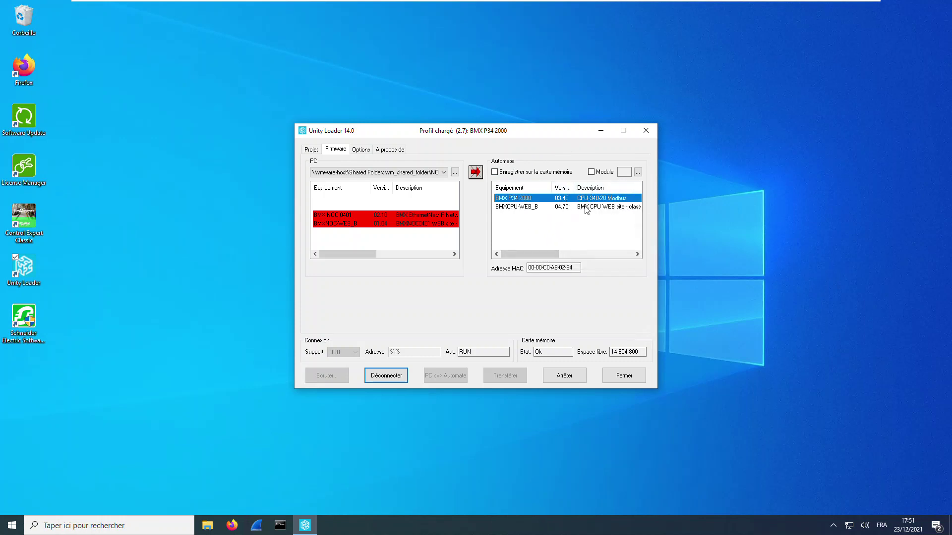
pyautogui.click(564, 206)
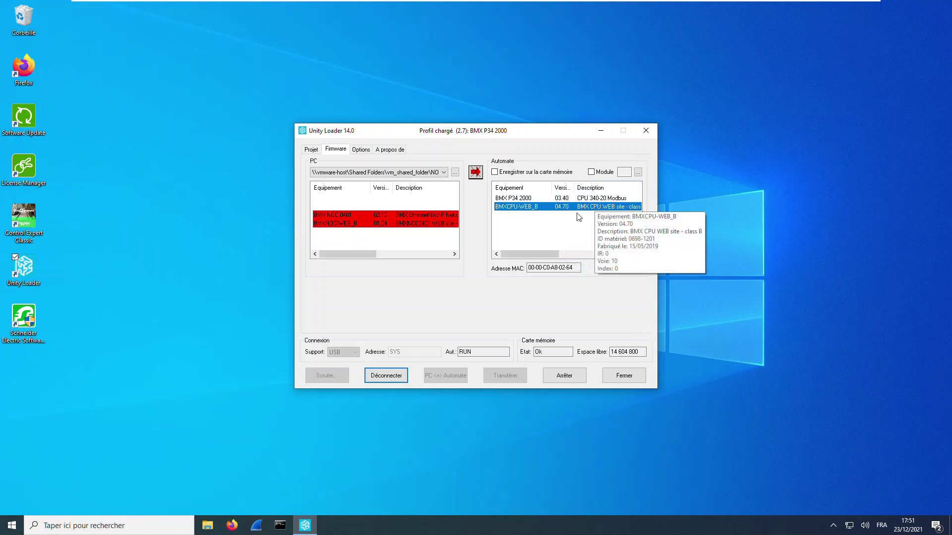
# Load the firmware file BMXP342000_SV340.ldx from the BMXP34XXXXX_SV340 folder inside vm_shared_folder.
pyautogui.click(456, 171)
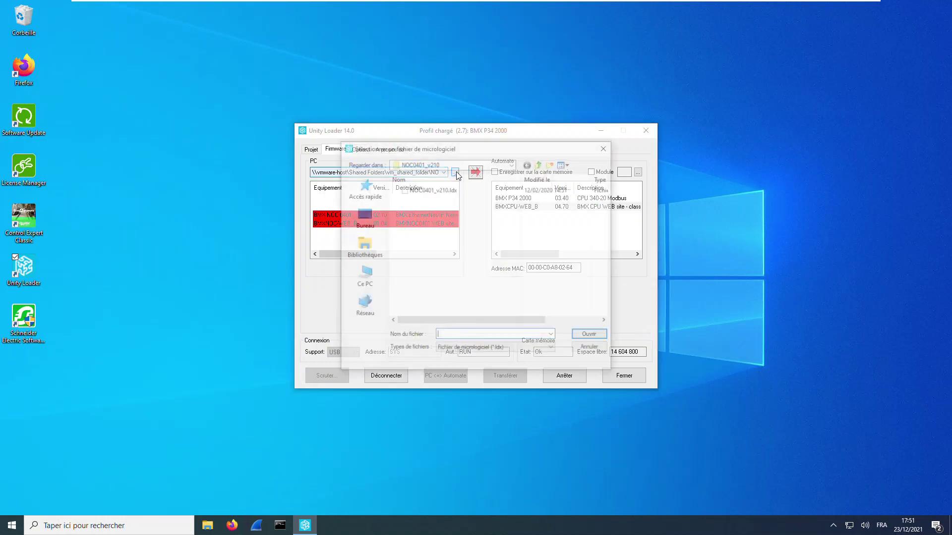
pyautogui.click(512, 164)
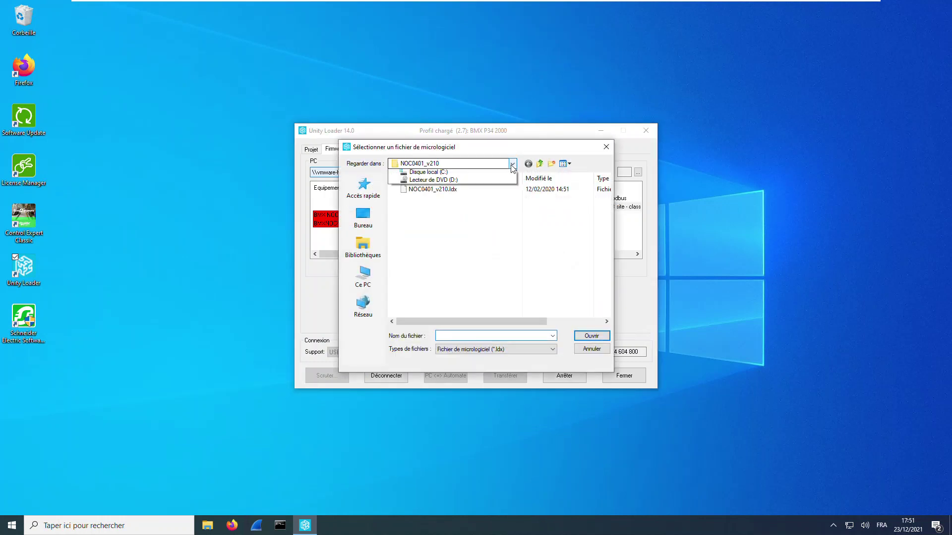
pyautogui.click(440, 213)
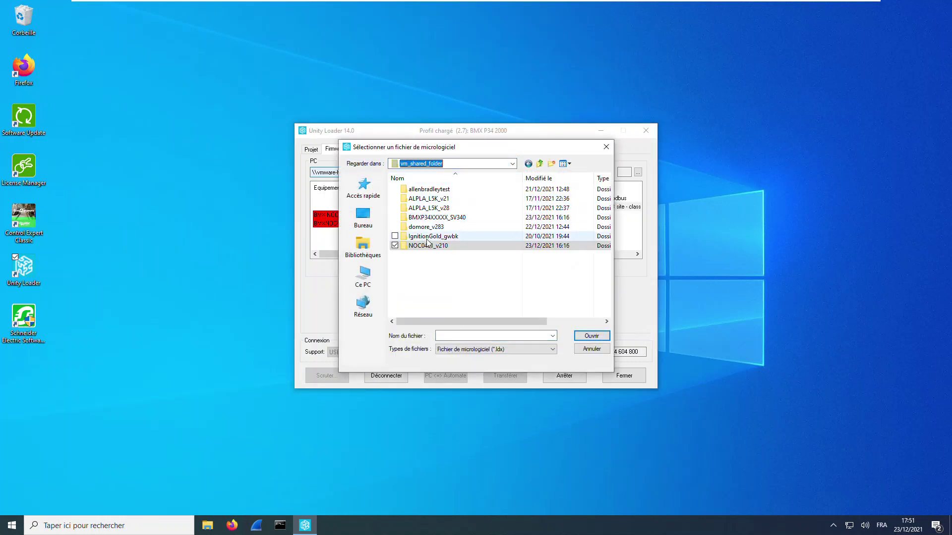
pyautogui.doubleClick(430, 218)
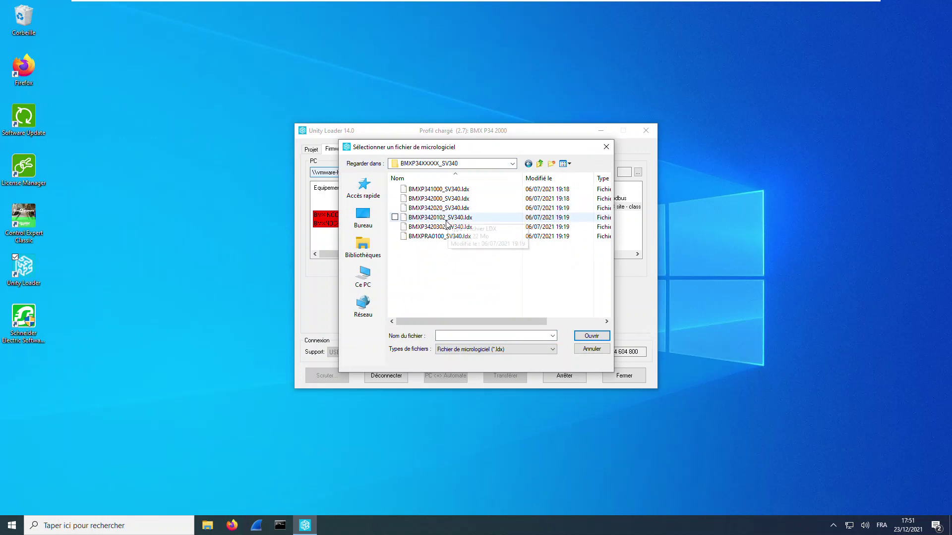
pyautogui.click(438, 200)
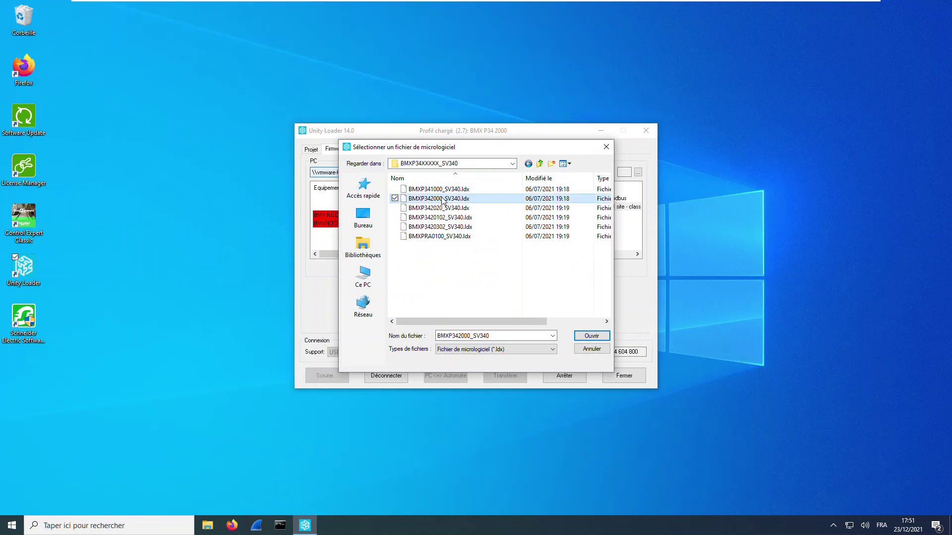
pyautogui.click(591, 335)
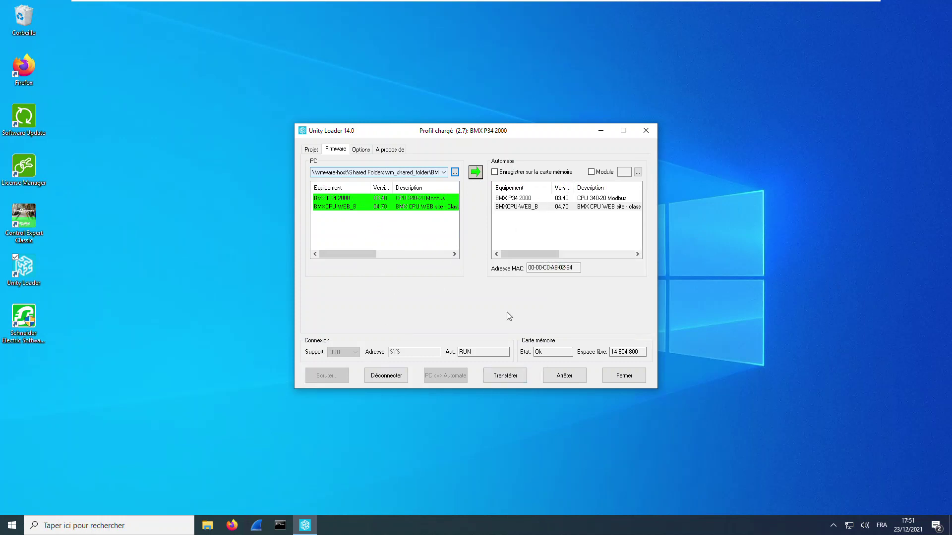
# Transfer the loaded firmware to the PLC, accepting the safety notice and the PLC stop, and close the finished transfer report.
pyautogui.click(505, 379)
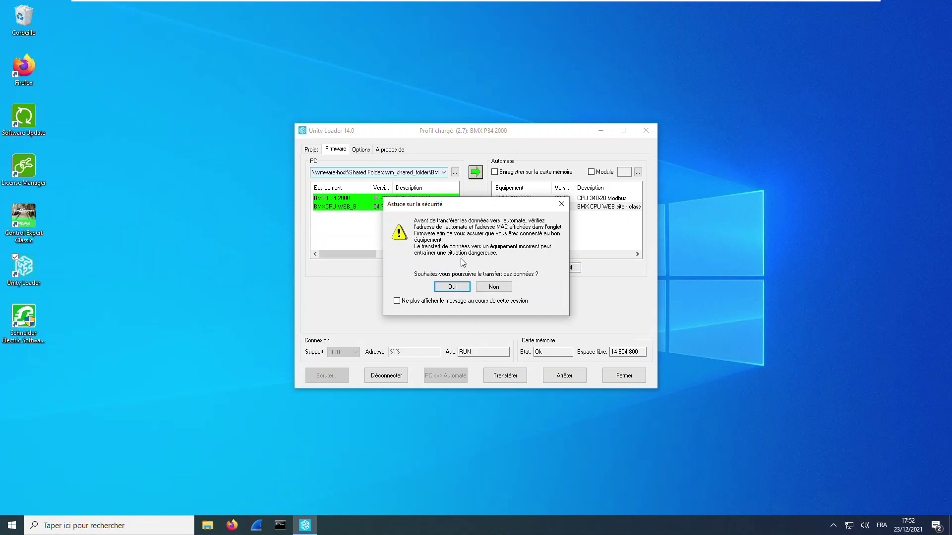
pyautogui.click(450, 286)
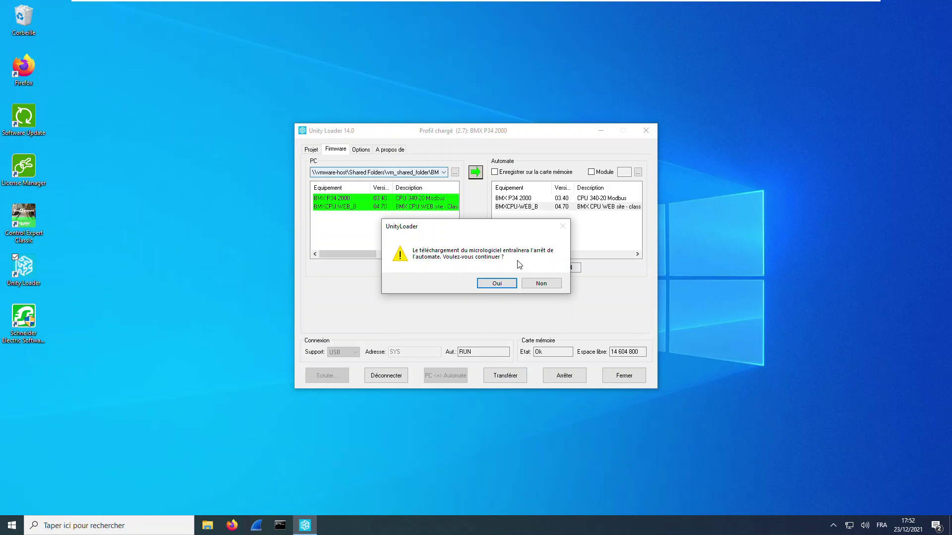
pyautogui.click(497, 283)
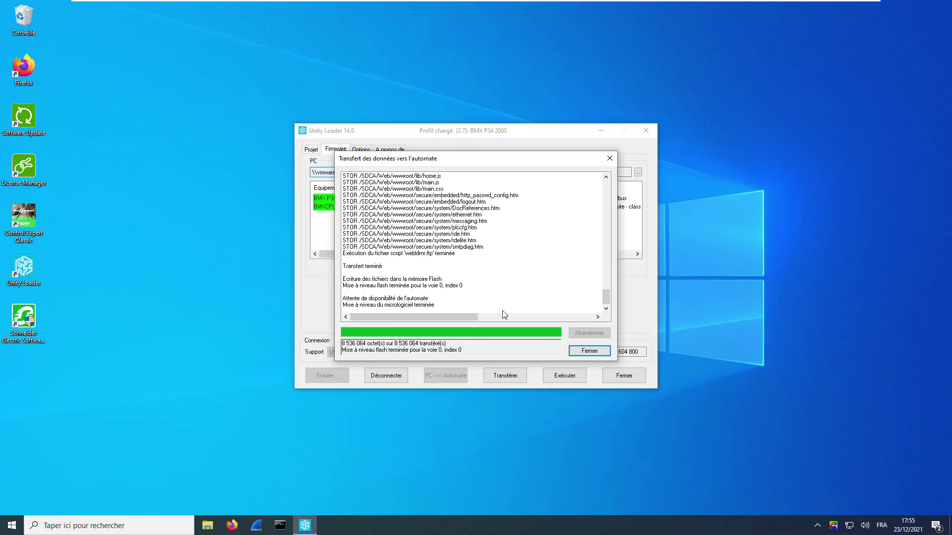
pyautogui.click(588, 351)
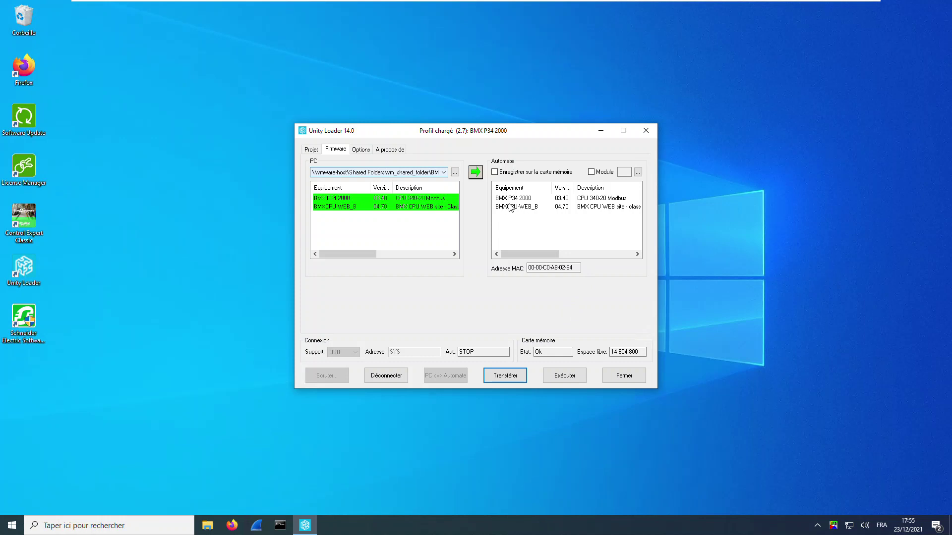
# Compare the PC and PLC firmware versions of the BMX P34 2000 and BMXCPU-WEB_B entries.
pyautogui.click(565, 199)
pyautogui.click(378, 200)
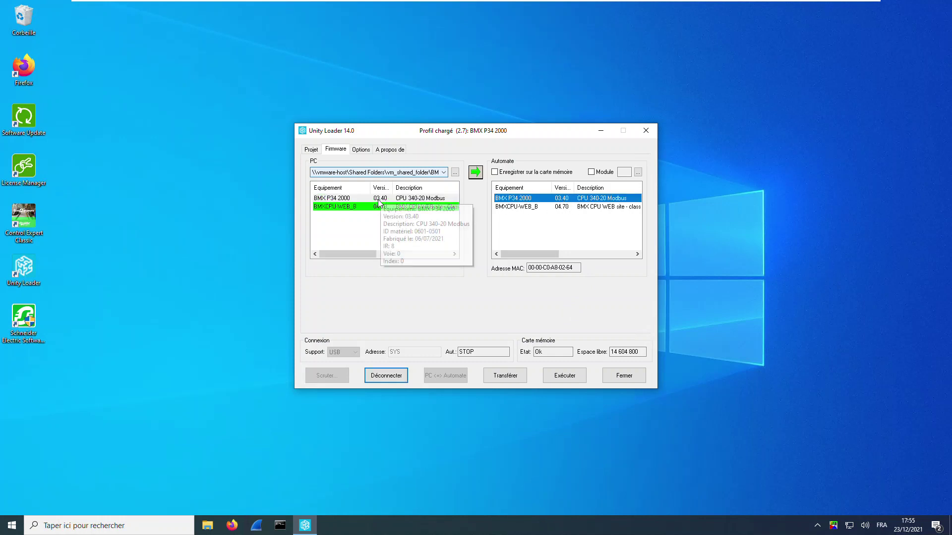
pyautogui.click(573, 209)
pyautogui.click(380, 209)
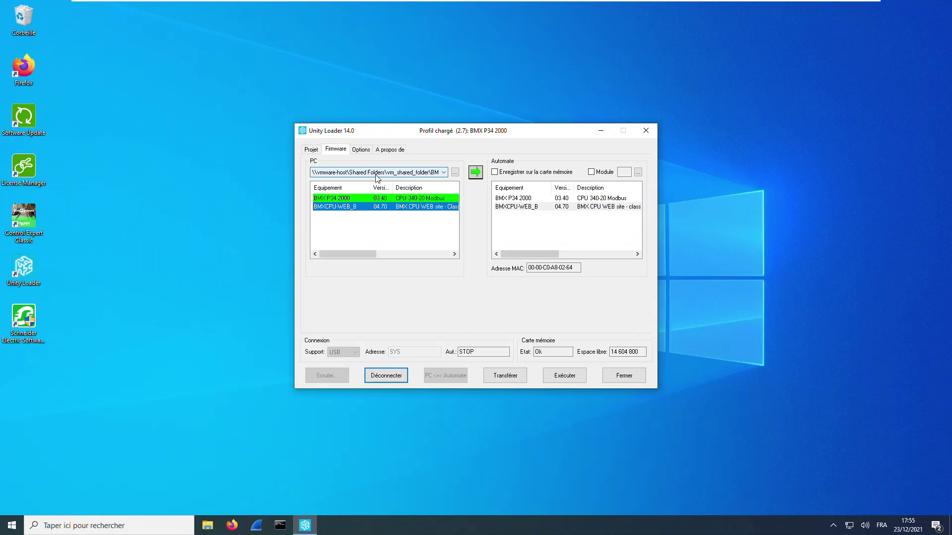
# Disconnect from the PLC and set the connection to Ethernet with the address 192.168.1.68.
pyautogui.click(311, 150)
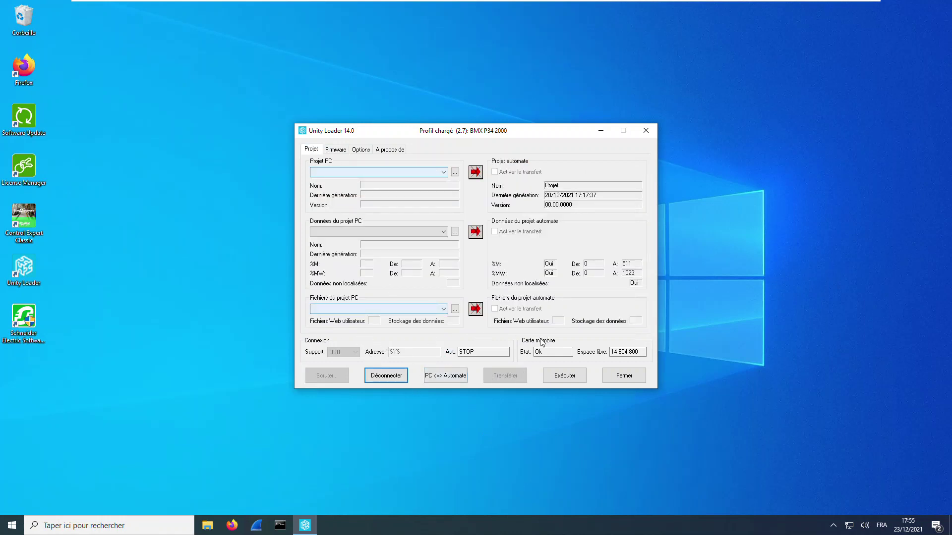
pyautogui.click(387, 378)
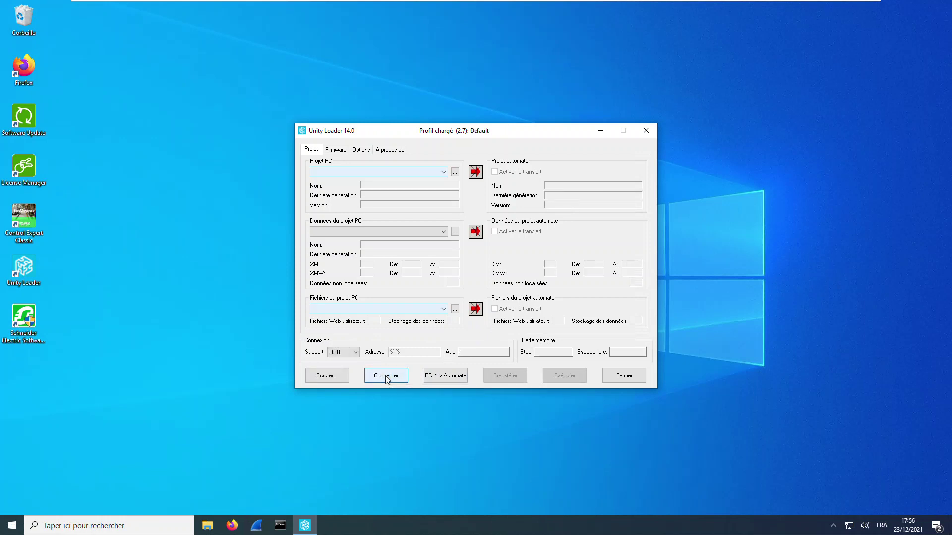
pyautogui.click(355, 351)
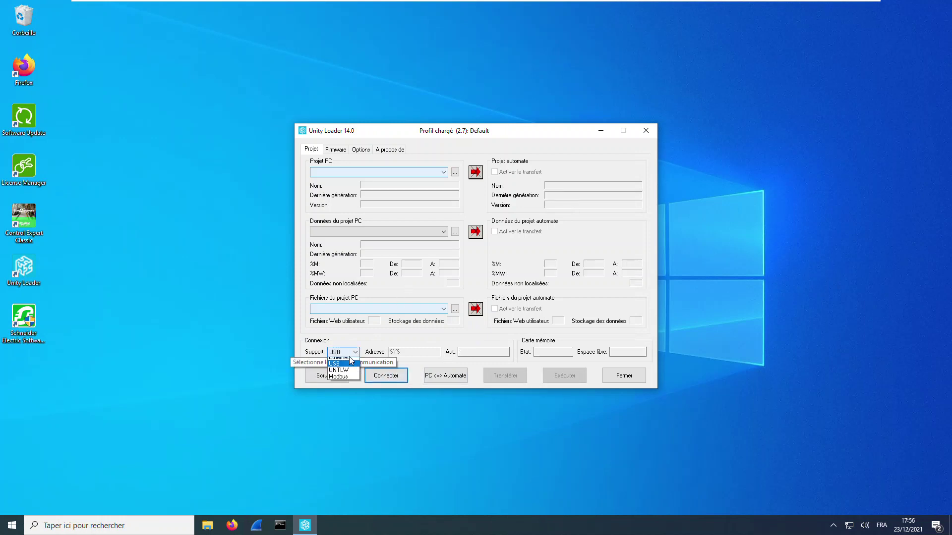
pyautogui.click(345, 361)
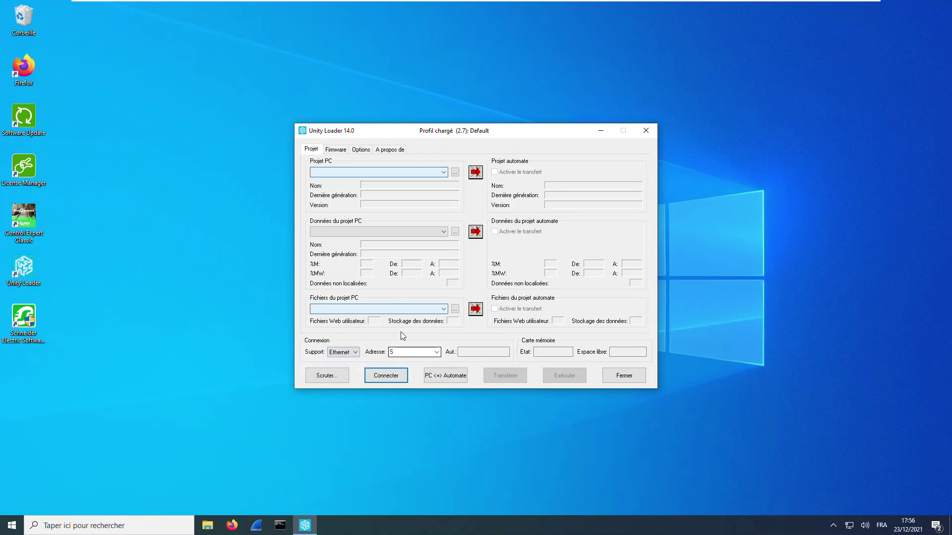
pyautogui.click(437, 353)
pyautogui.click(415, 361)
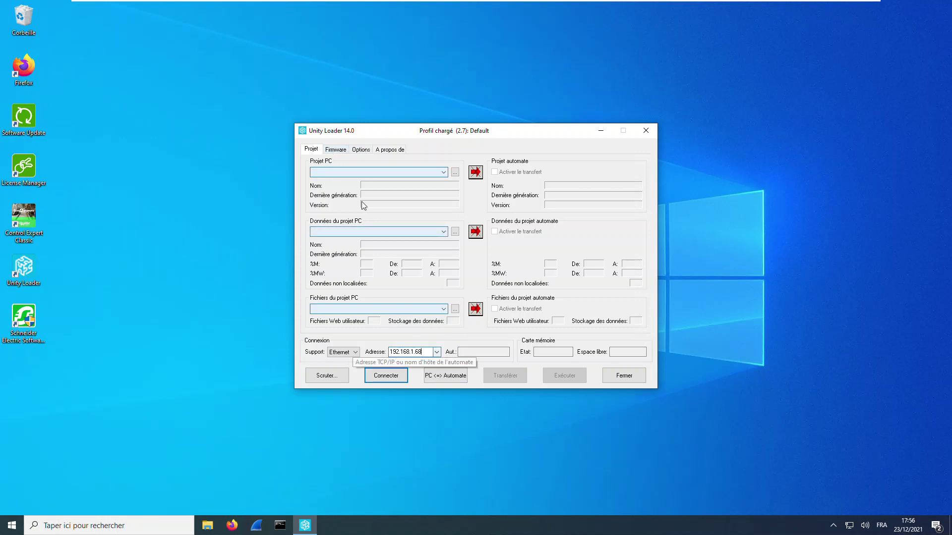
# Show the firmware lists, connect to the Ethernet module, and dismiss the firmware compatibility warning.
pyautogui.click(337, 150)
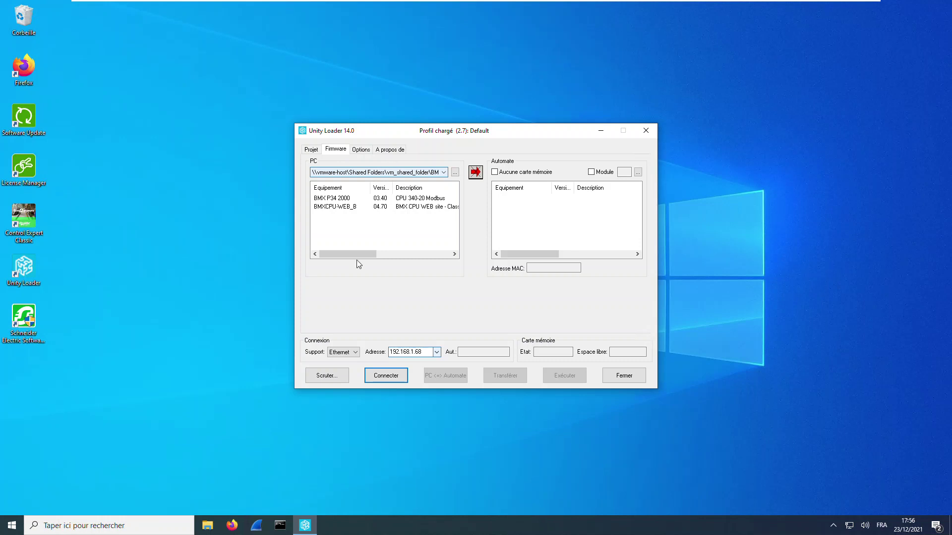
pyautogui.click(378, 376)
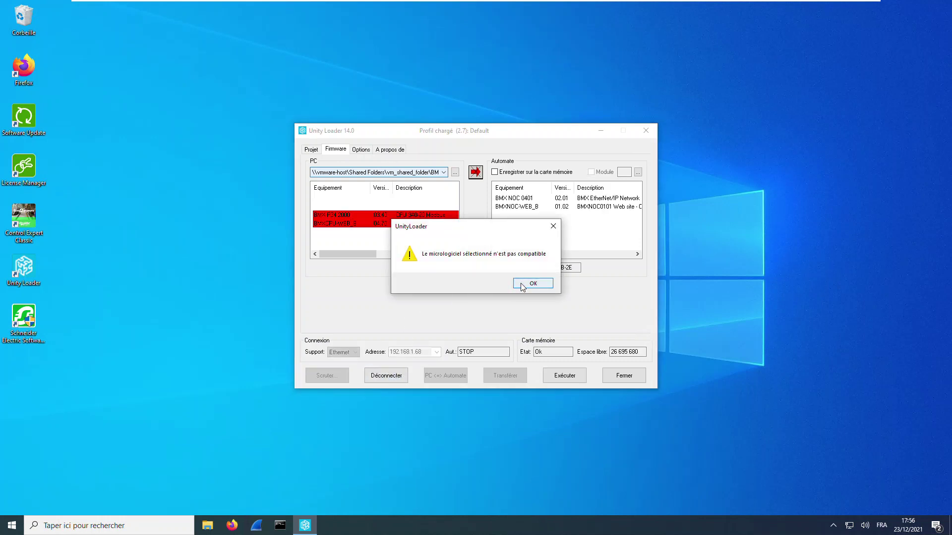
pyautogui.moveTo(478, 228); pyautogui.dragTo(419, 250)
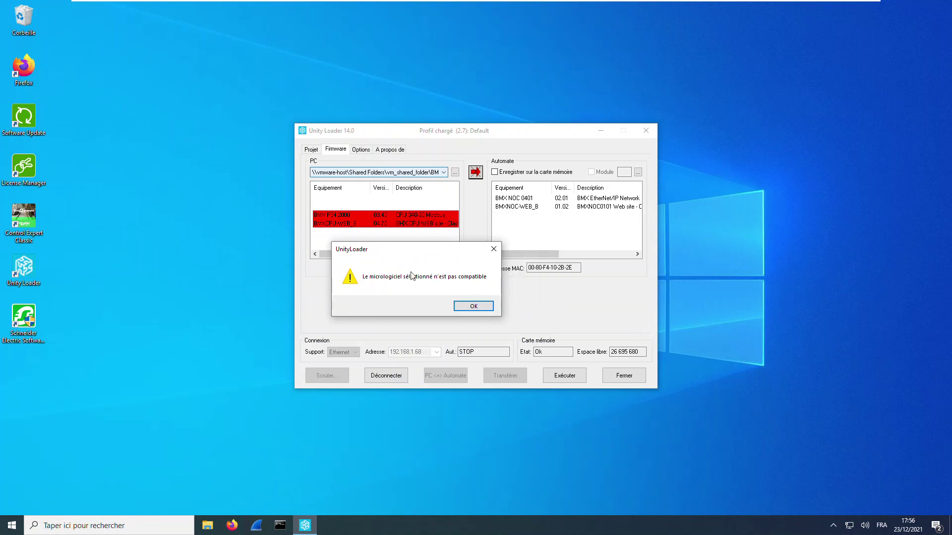
pyautogui.click(473, 308)
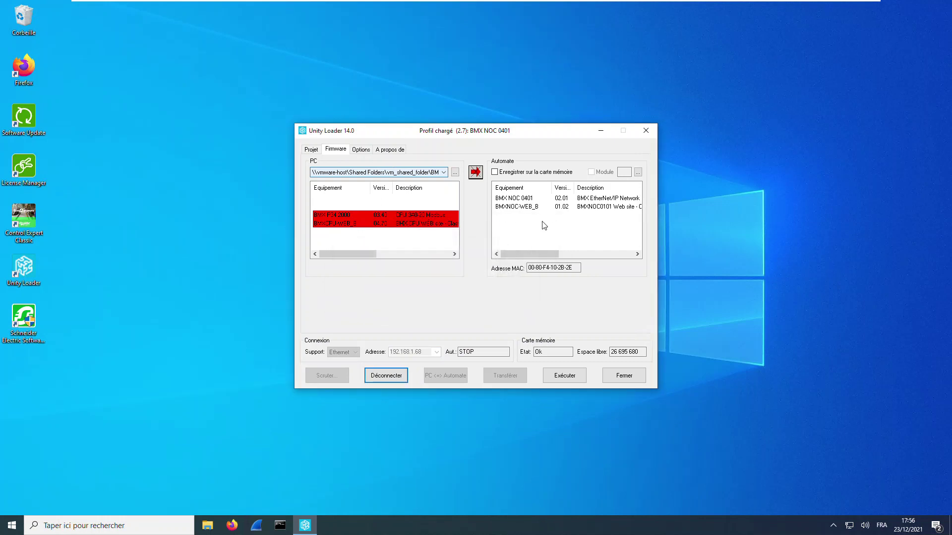
# Examine the installed firmware versions of the BMX NOC 0401 module and its BMXNOC-WEB_B website.
pyautogui.moveTo(540, 255); pyautogui.dragTo(575, 209)
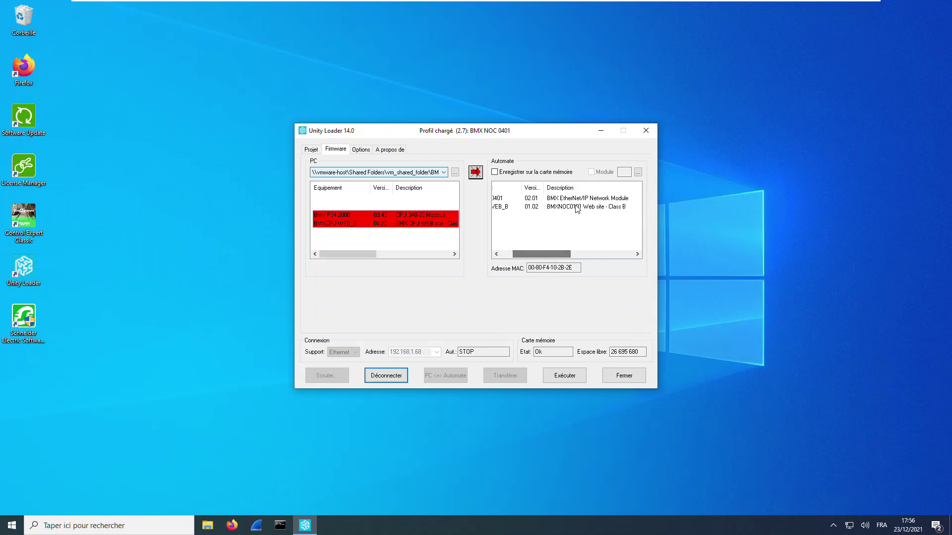
pyautogui.click(533, 201)
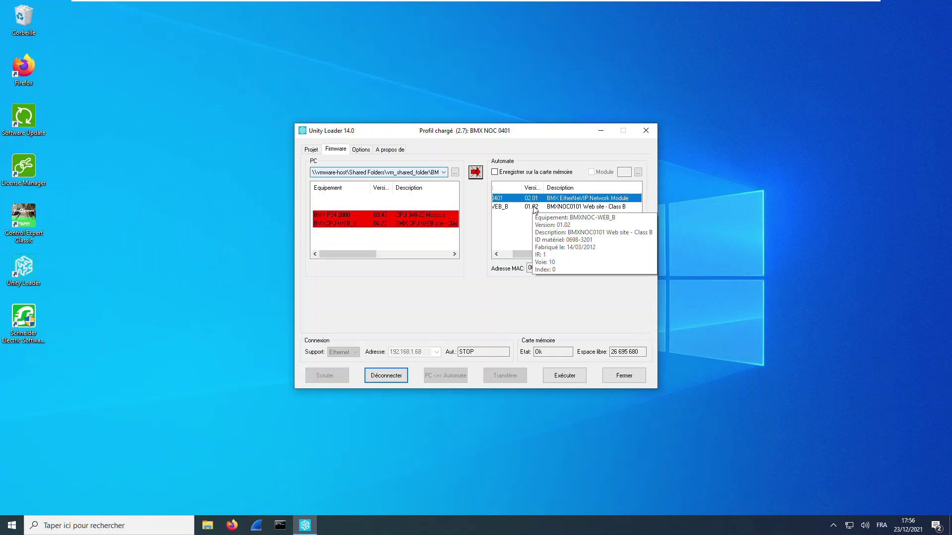
pyautogui.click(546, 207)
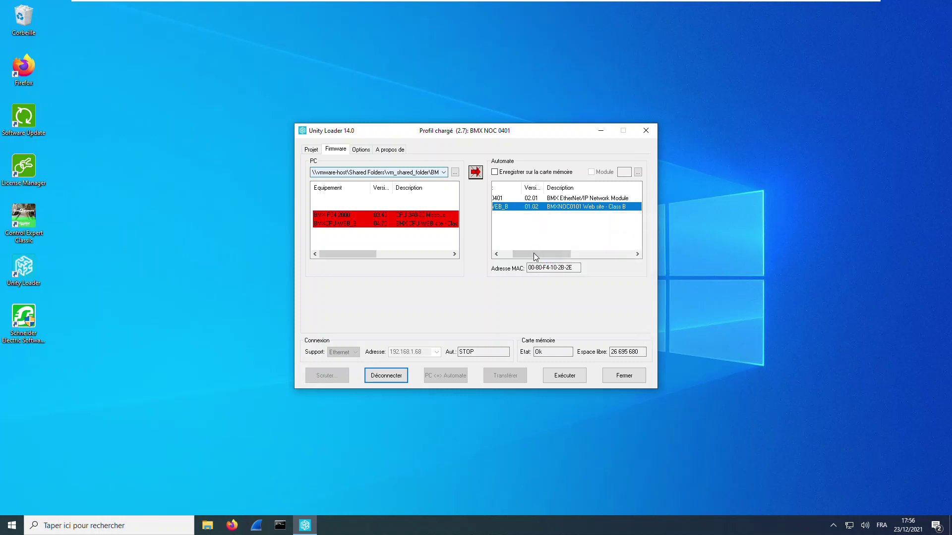
# Load the firmware file NOC0401_v210.ldx from the NOC0401_v210 folder in vm_shared_folder as the PC-side firmware.
pyautogui.click(455, 173)
pyautogui.click(448, 164)
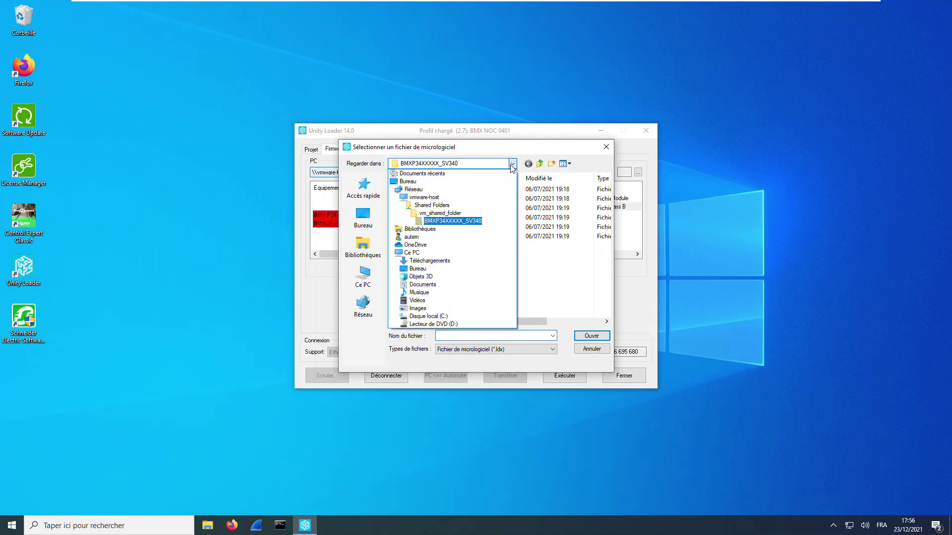
pyautogui.click(448, 215)
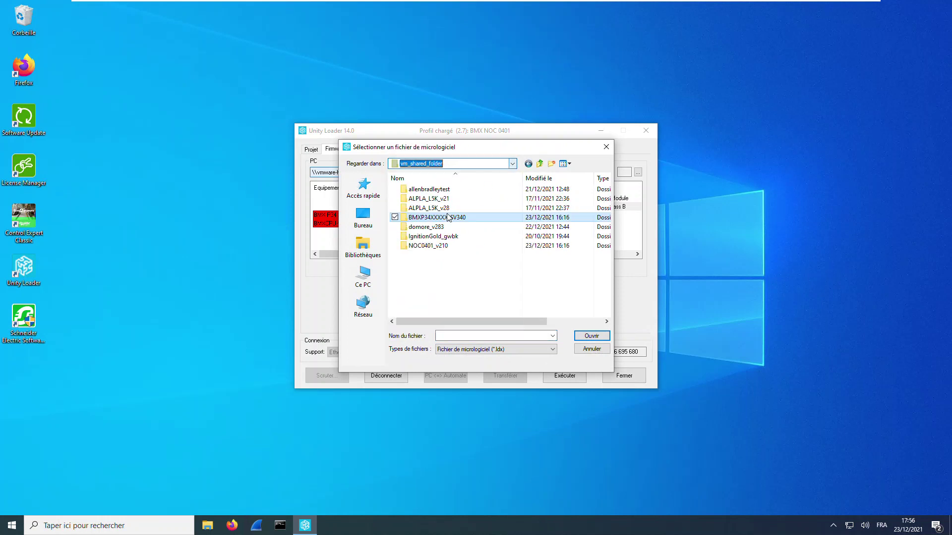
pyautogui.doubleClick(428, 246)
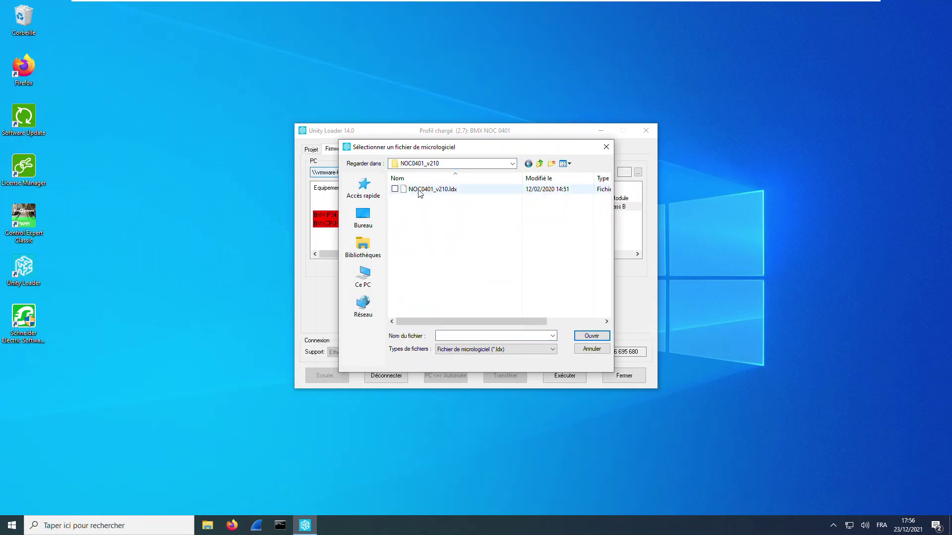
pyautogui.click(430, 190)
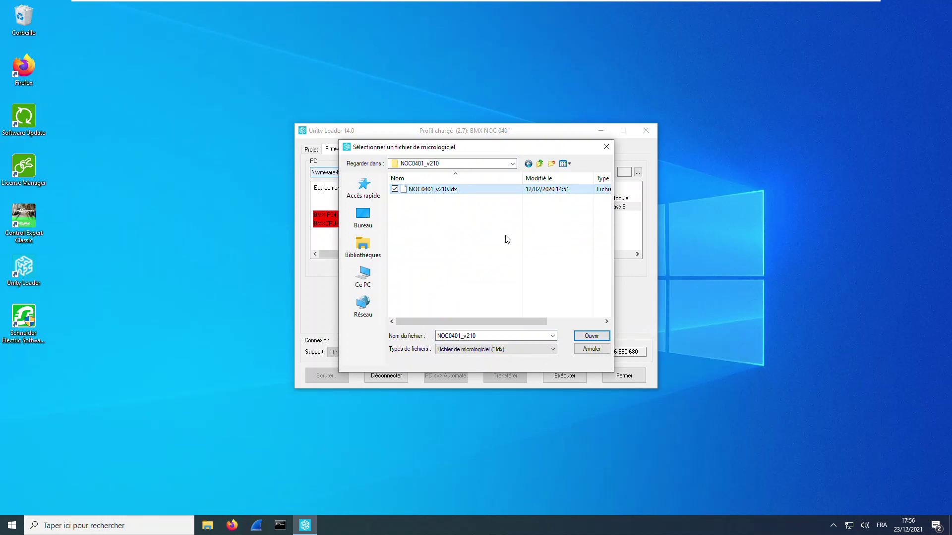
pyautogui.click(592, 337)
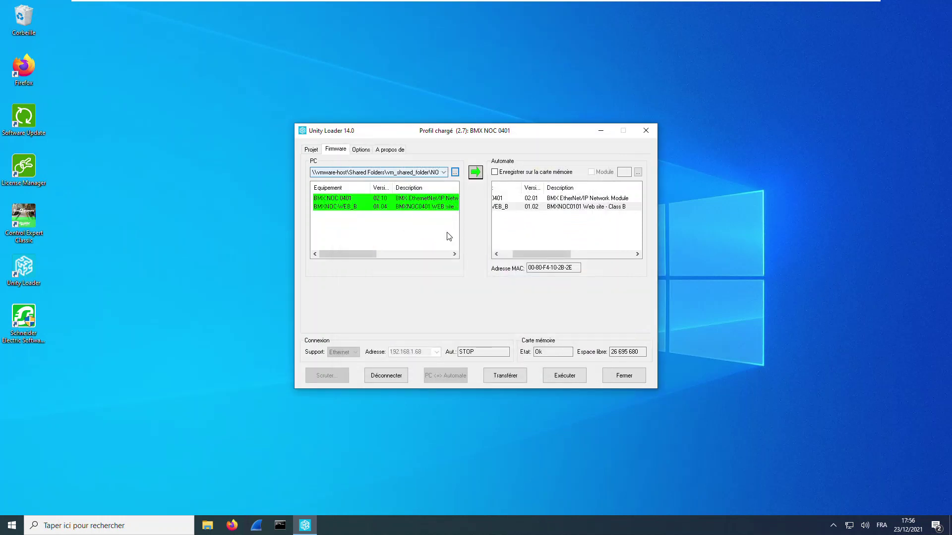
# Transfer the loaded firmware to the BMX NOC 0401 module, accept the safety notice, and close the transfer log once the upgrade finishes.
pyautogui.moveTo(350, 258)
pyautogui.mouseDown()
pyautogui.moveTo(402, 255)
pyautogui.moveTo(355, 254)
pyautogui.mouseUp()
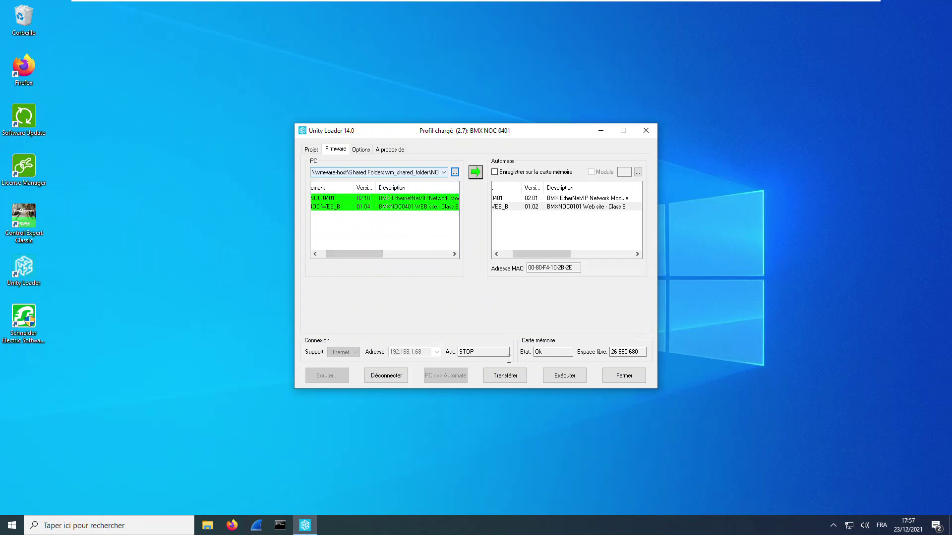
pyautogui.click(505, 377)
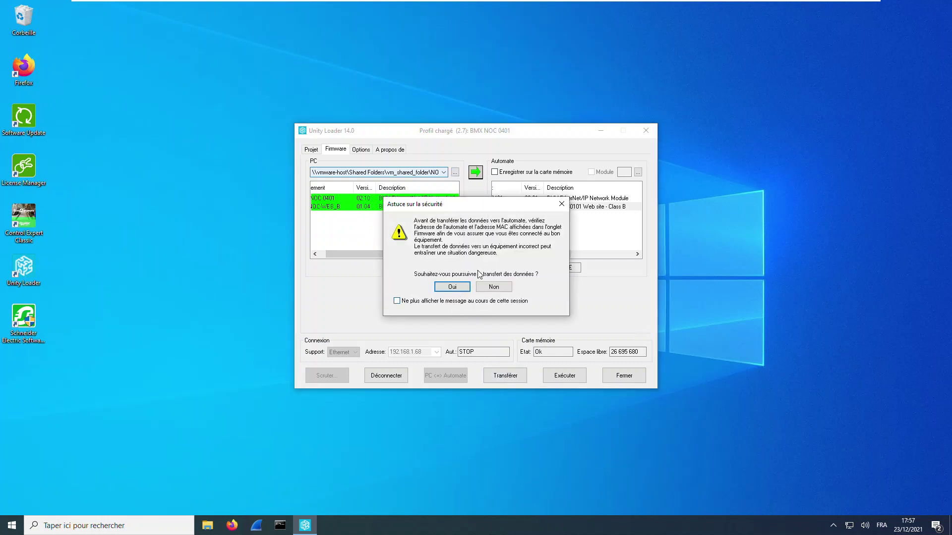
pyautogui.click(451, 287)
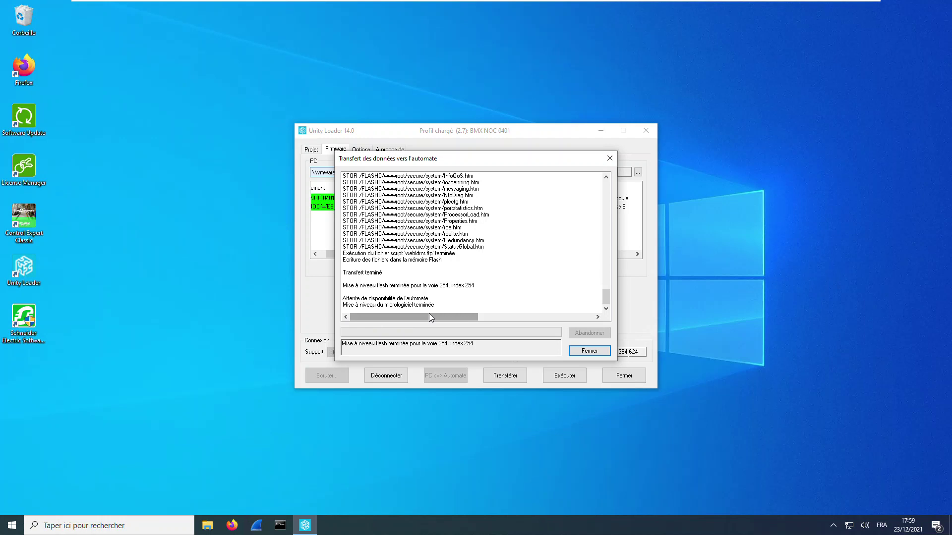
pyautogui.moveTo(408, 316)
pyautogui.mouseDown()
pyautogui.moveTo(428, 320)
pyautogui.moveTo(408, 316)
pyautogui.mouseUp()
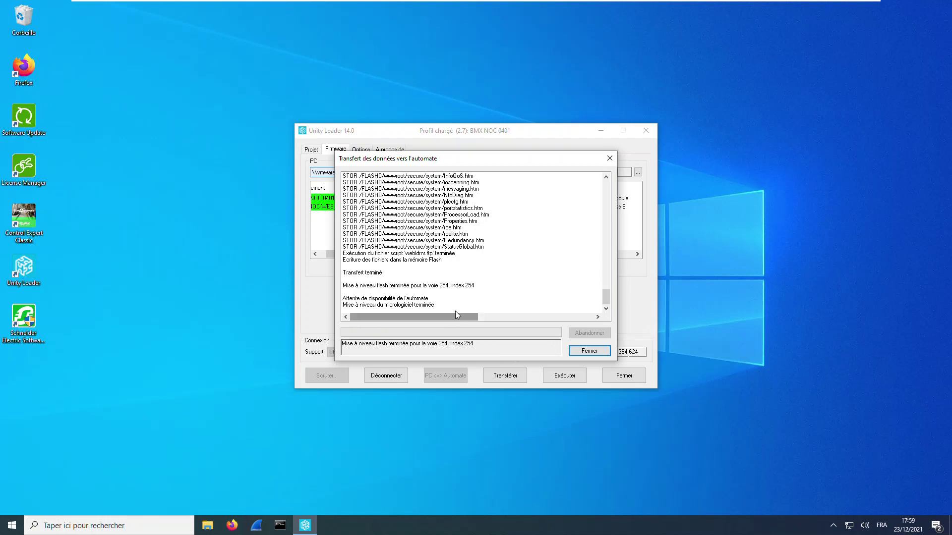
pyautogui.click(578, 353)
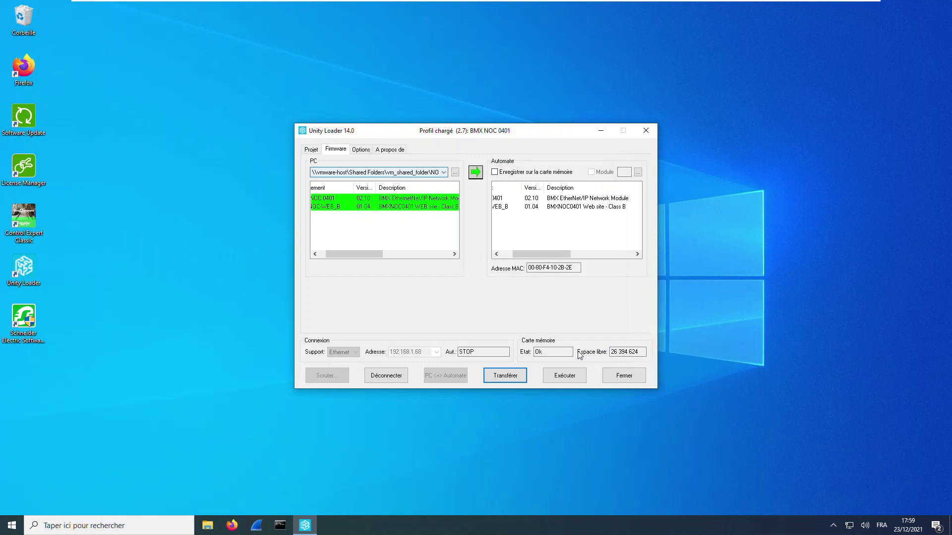
# Compare the PC and module firmware versions of the BMX NOC 0401 and BMXNOC-WEB_B entries, and disconnect from the module.
pyautogui.click(536, 200)
pyautogui.click(537, 207)
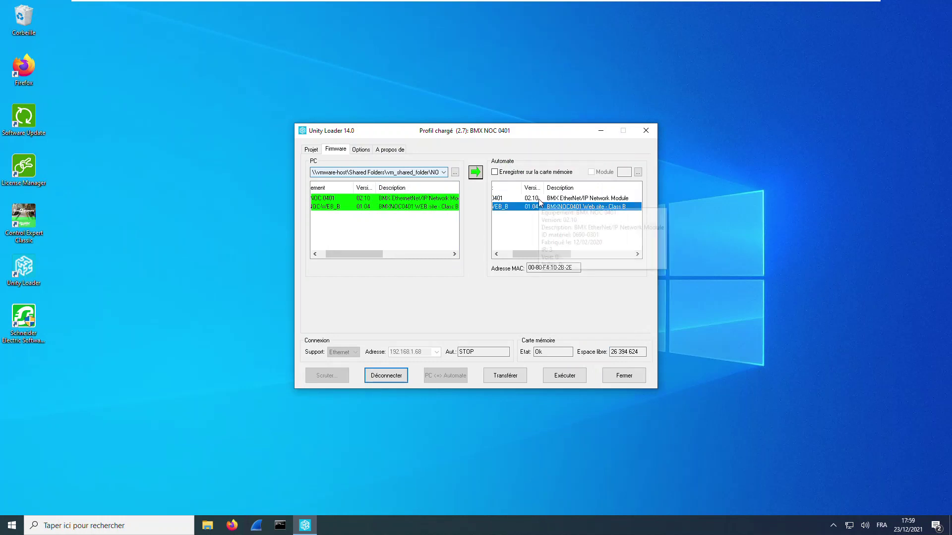
pyautogui.moveTo(529, 254); pyautogui.dragTo(504, 255)
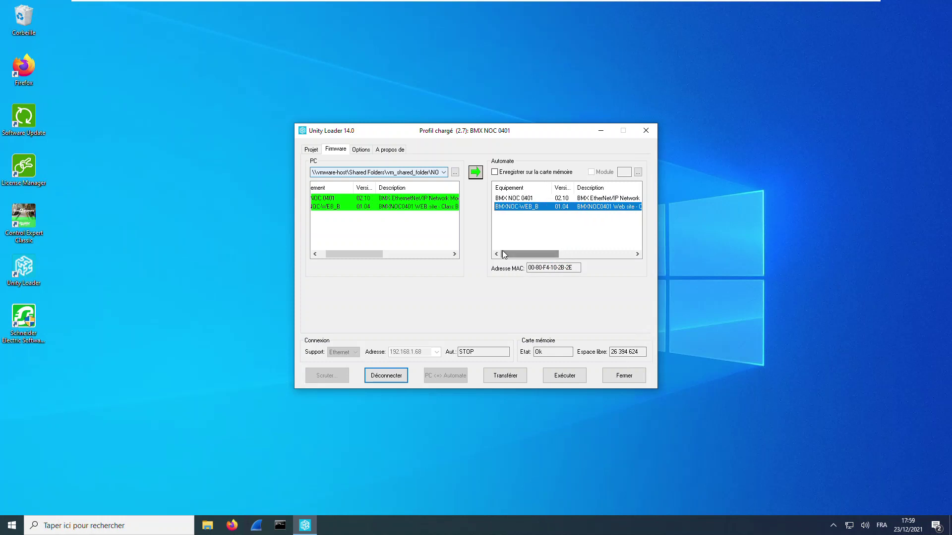
pyautogui.moveTo(359, 254); pyautogui.dragTo(352, 255)
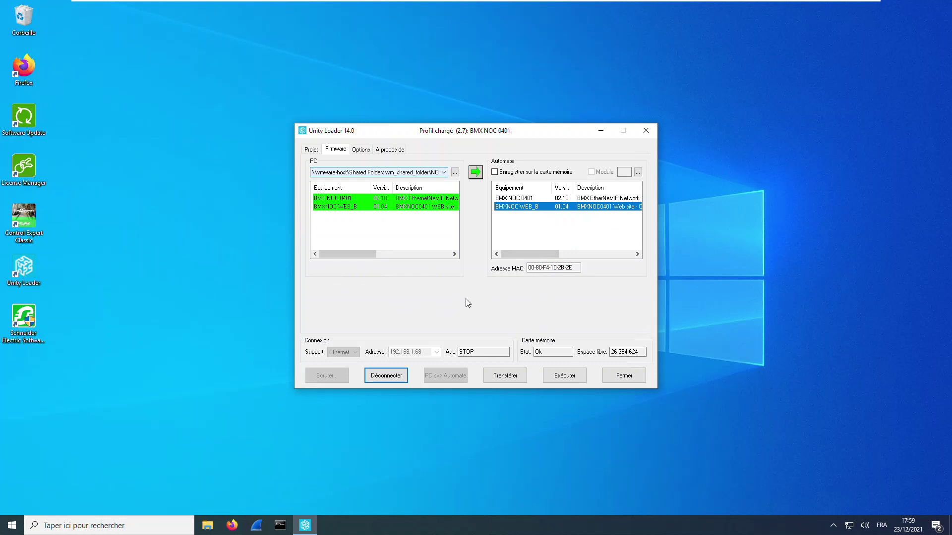
pyautogui.click(386, 378)
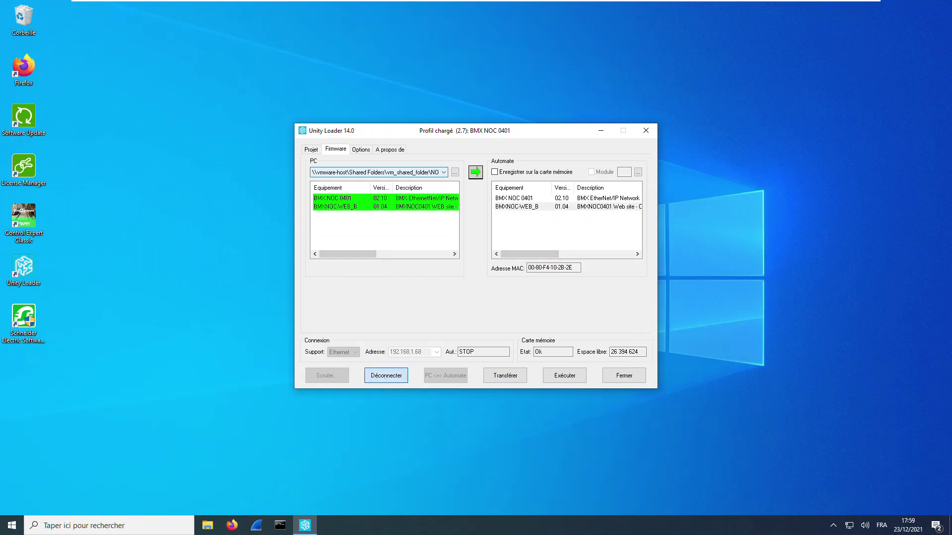